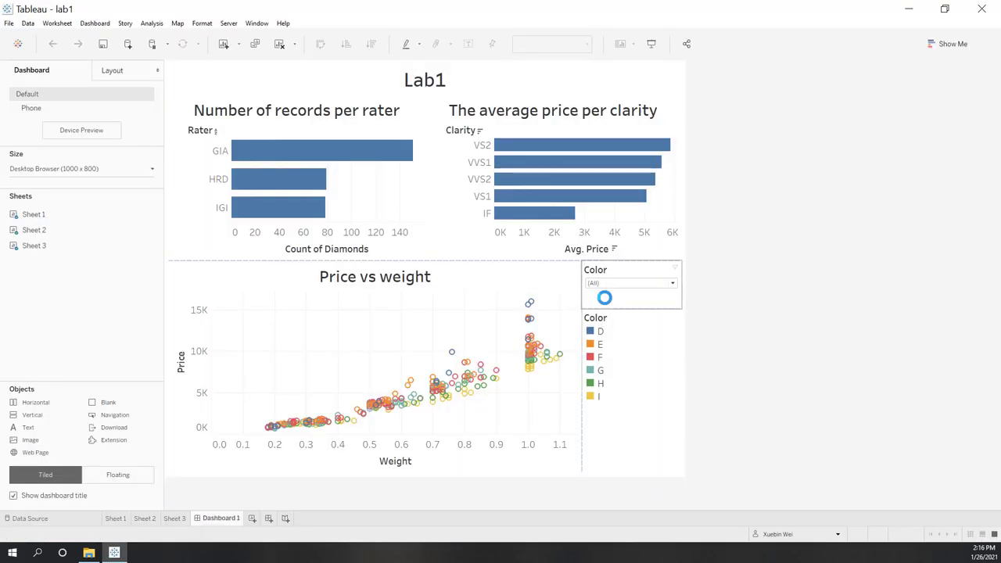
- Create Sheet 4 with SUM(Price) on Rows, showing one bar totalling 1,546,001
left_click(252, 519)
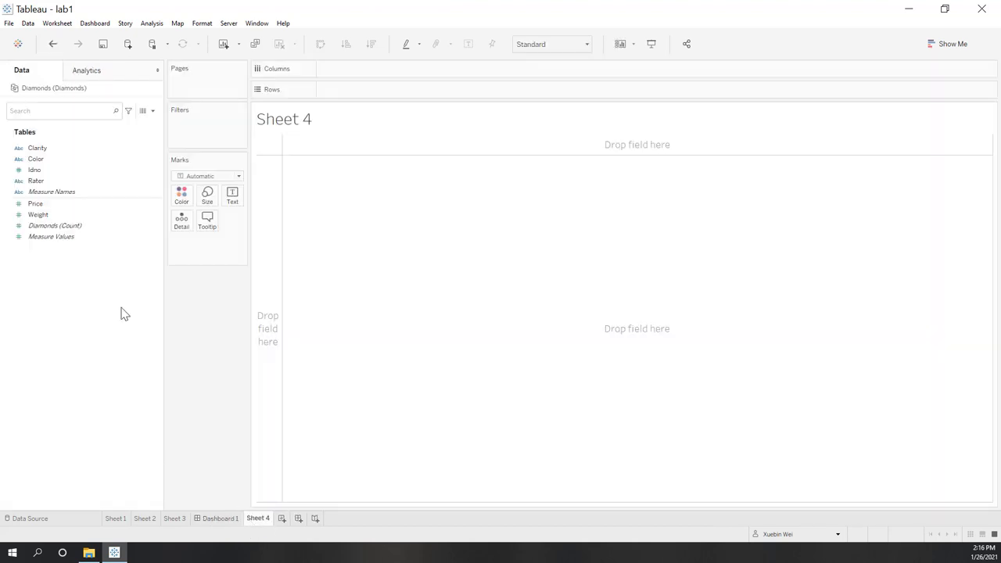
left_click(68, 205)
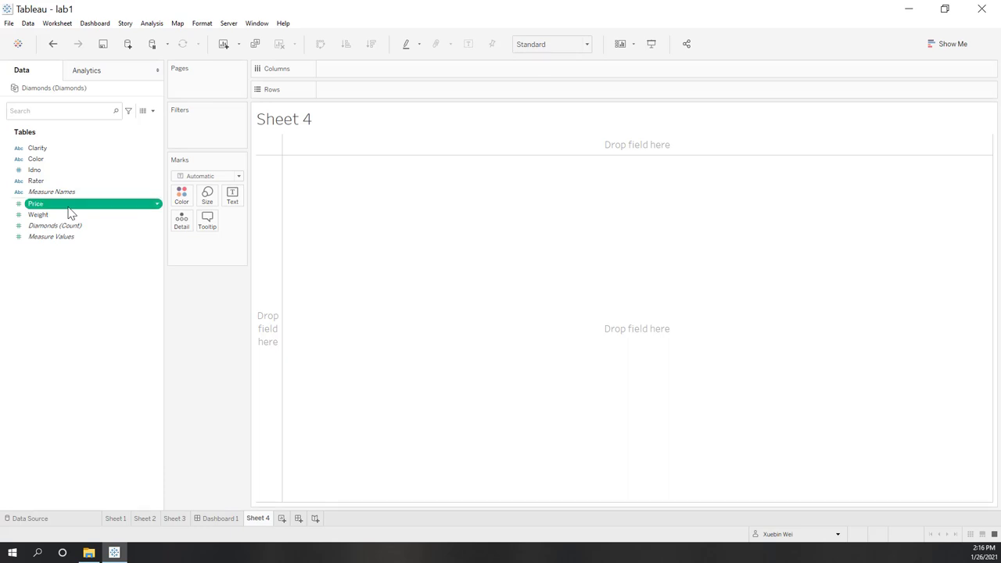
double_click(68, 207)
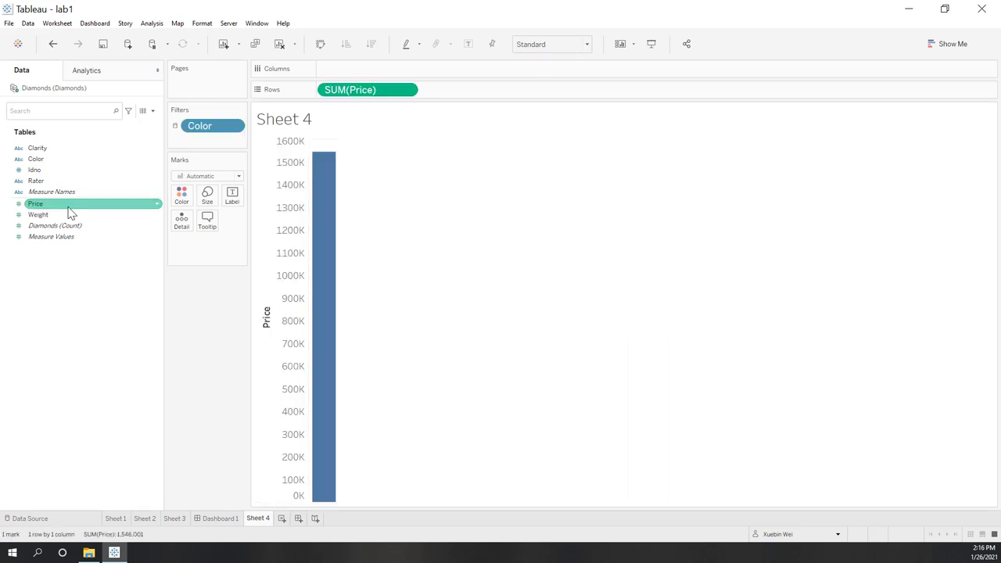
mouse_move(333, 248)
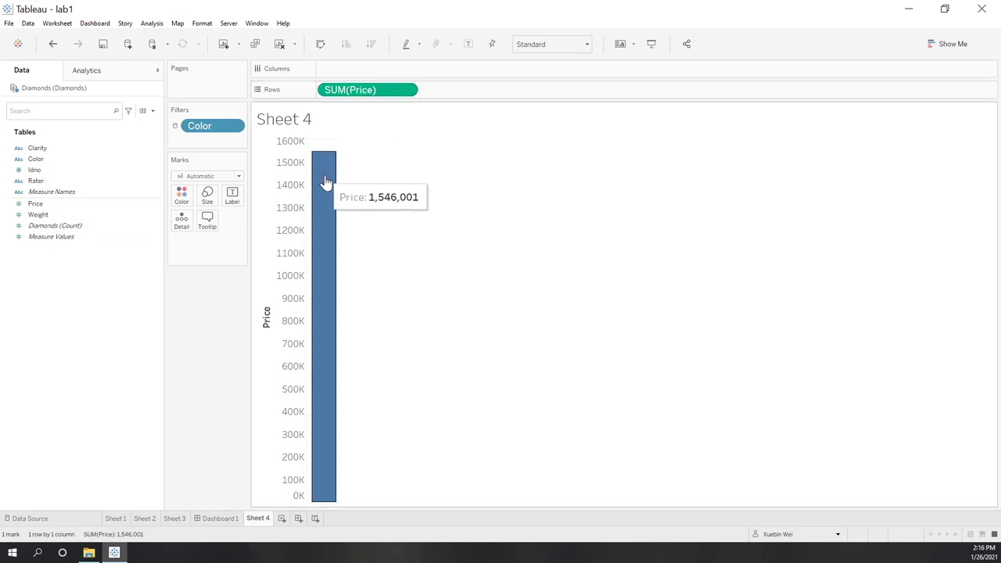
mouse_move(336, 219)
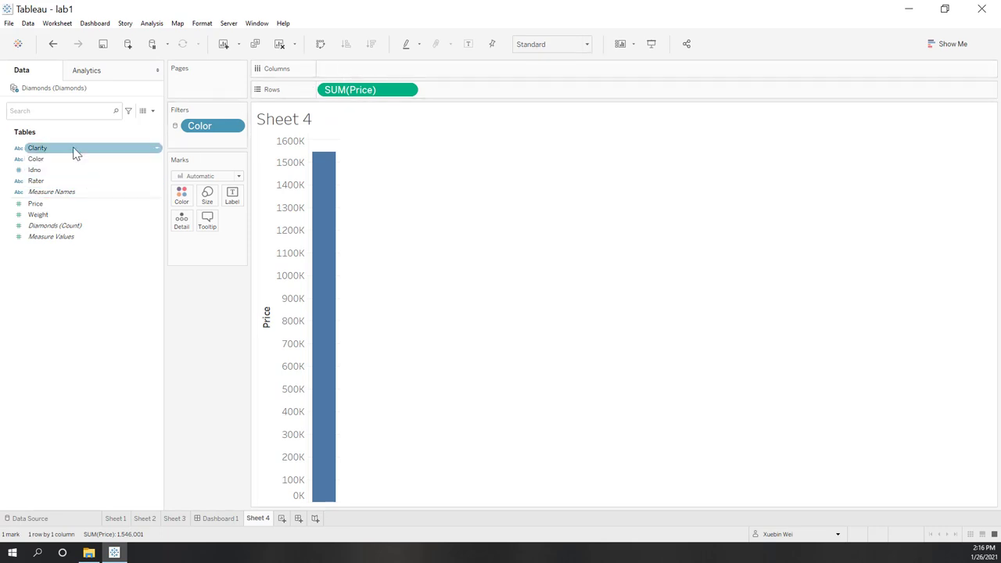
- Colour the Price bar by Clarity, stacking it into IF, VS1, VS2, VVS1 and VVS2
left_click_drag(76, 149, 347, 72)
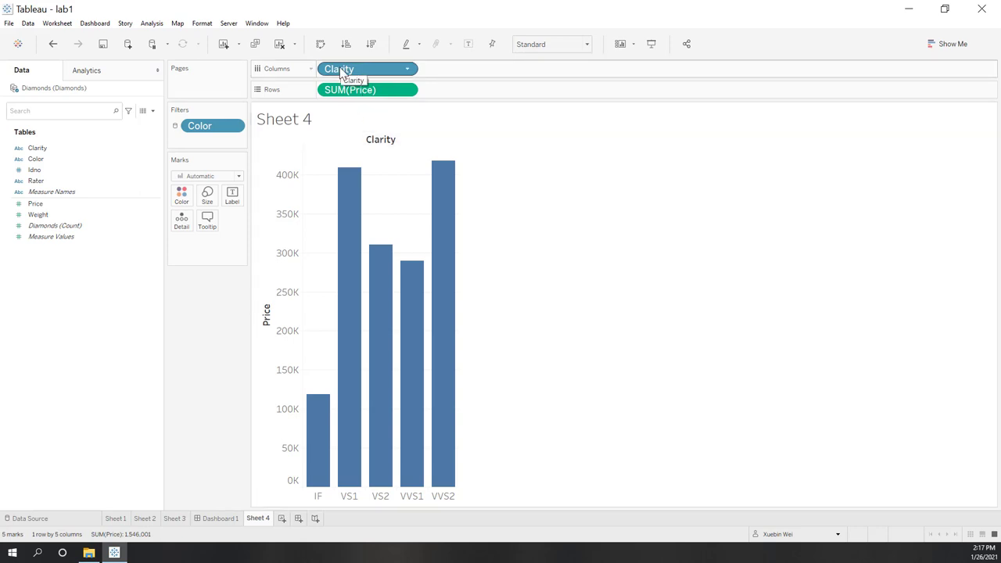
left_click_drag(345, 71, 181, 205)
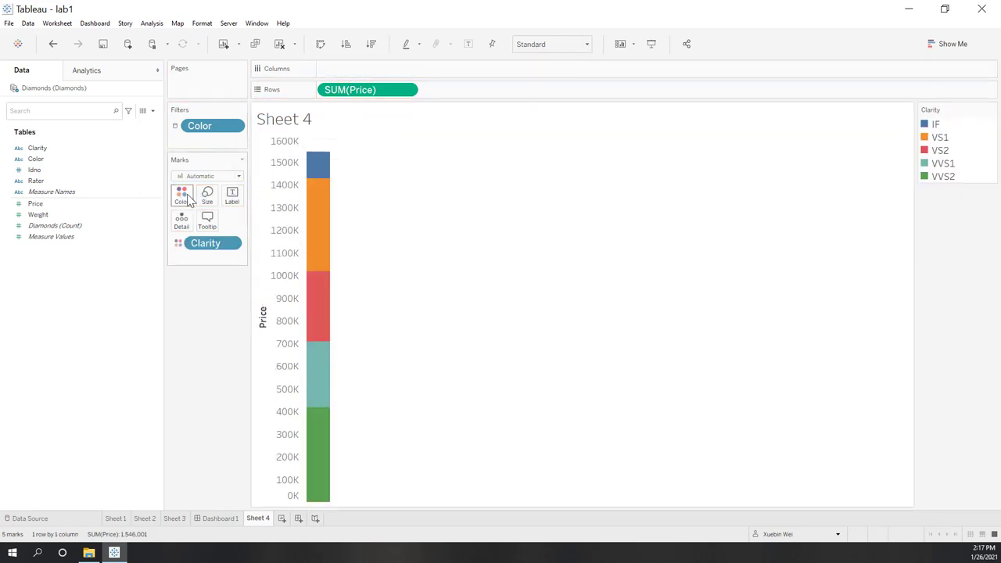
mouse_move(321, 345)
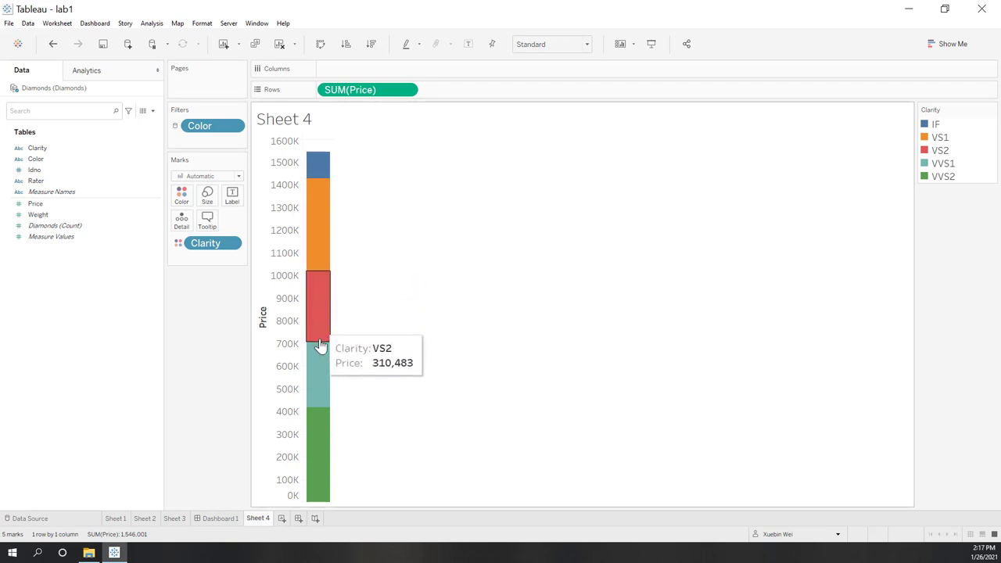
mouse_move(315, 373)
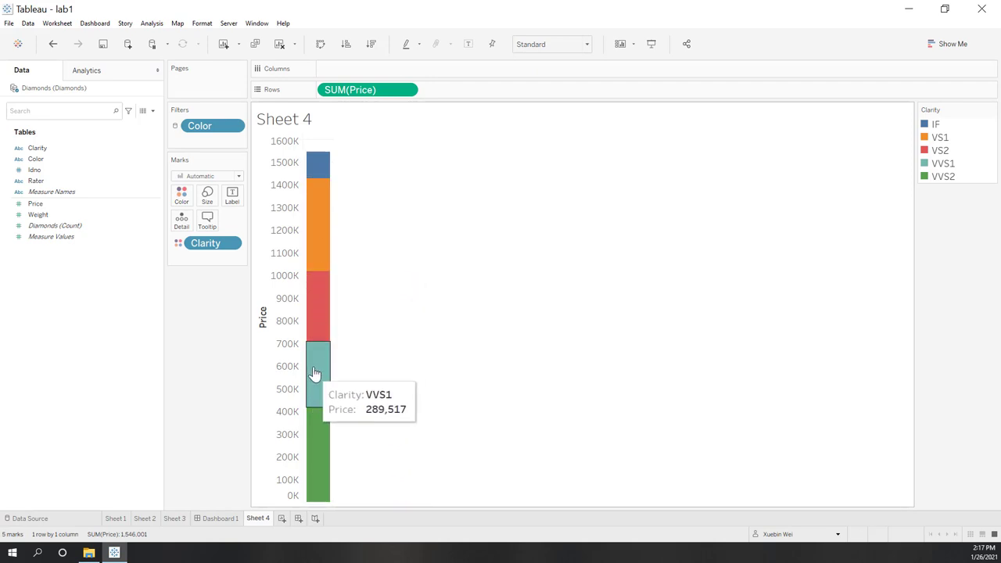
mouse_move(328, 178)
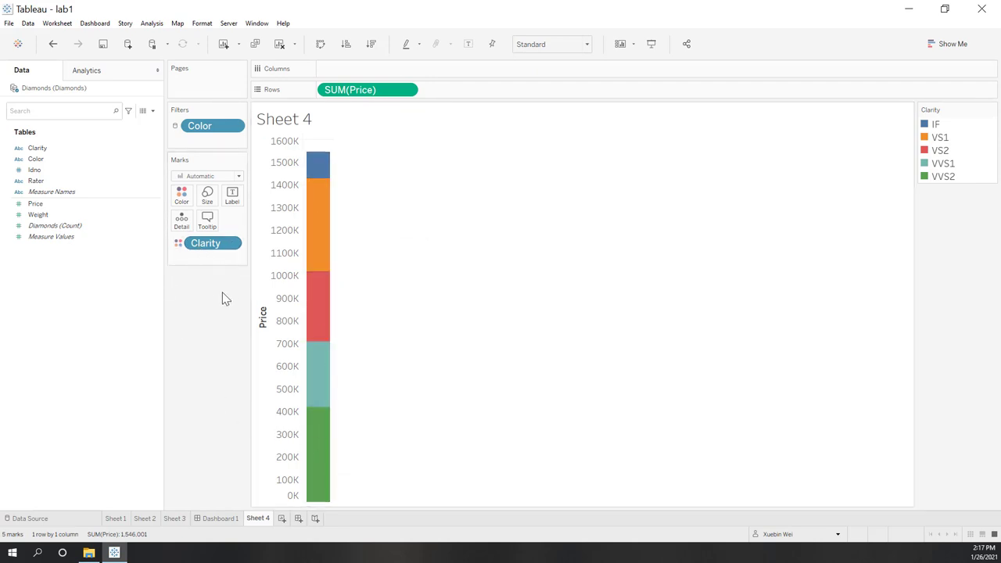
- Add the Color field to Columns, giving six Price bars for Colors D through I
left_click_drag(48, 161, 378, 76)
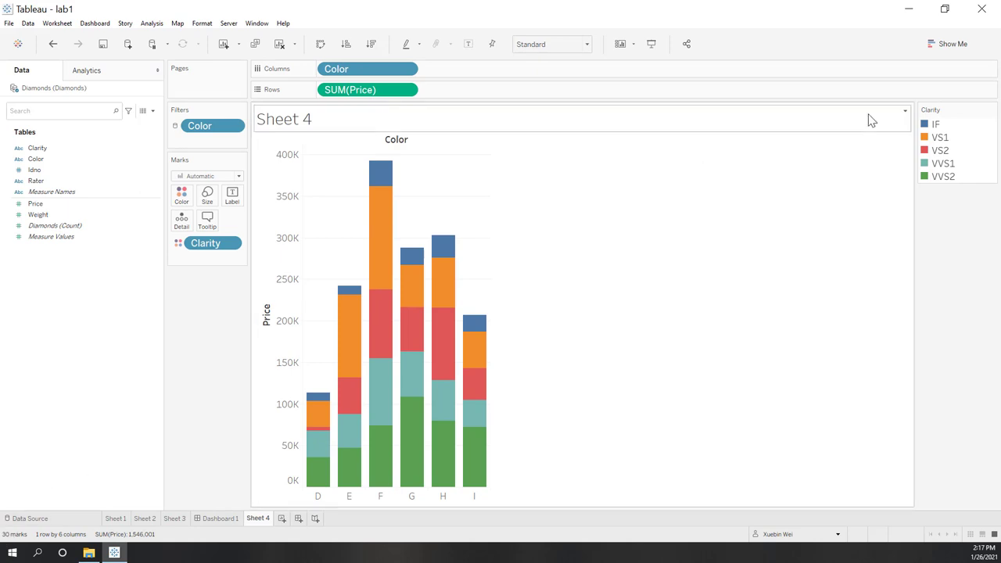
mouse_move(348, 329)
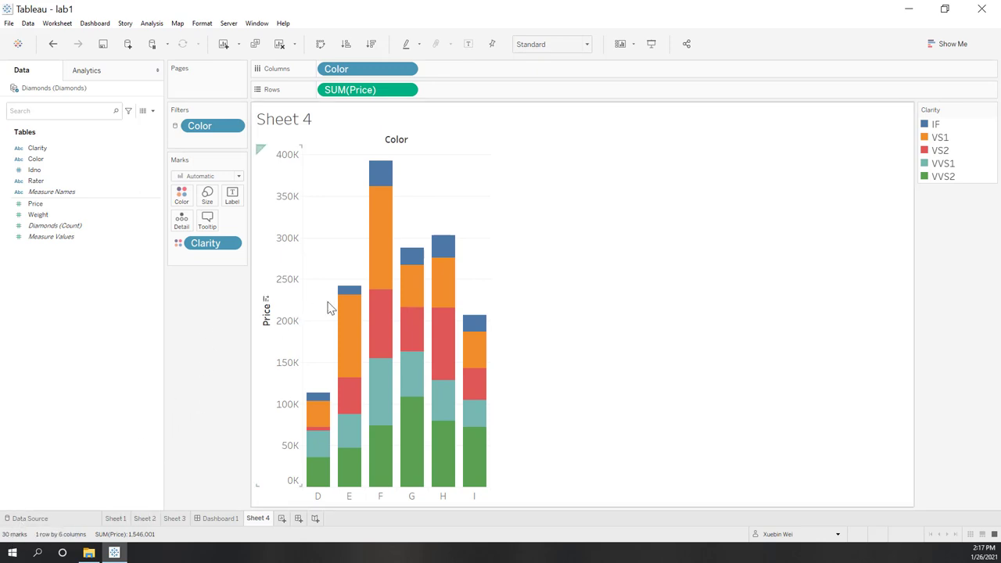
mouse_move(466, 321)
- Remove the Clarity colouring, swap to horizontal bars, and split each bar by Idno
left_click_drag(210, 249, 117, 334)
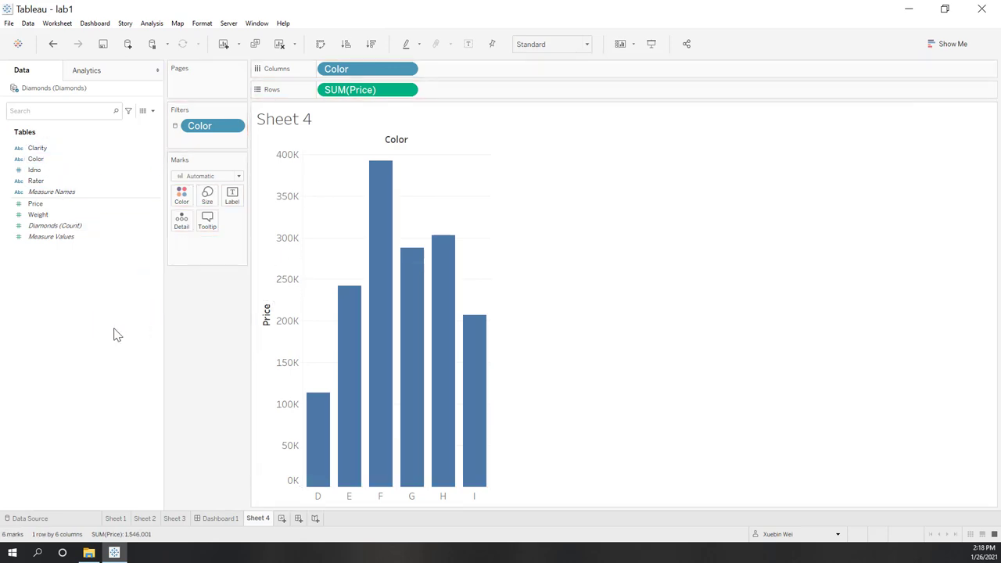
left_click(320, 45)
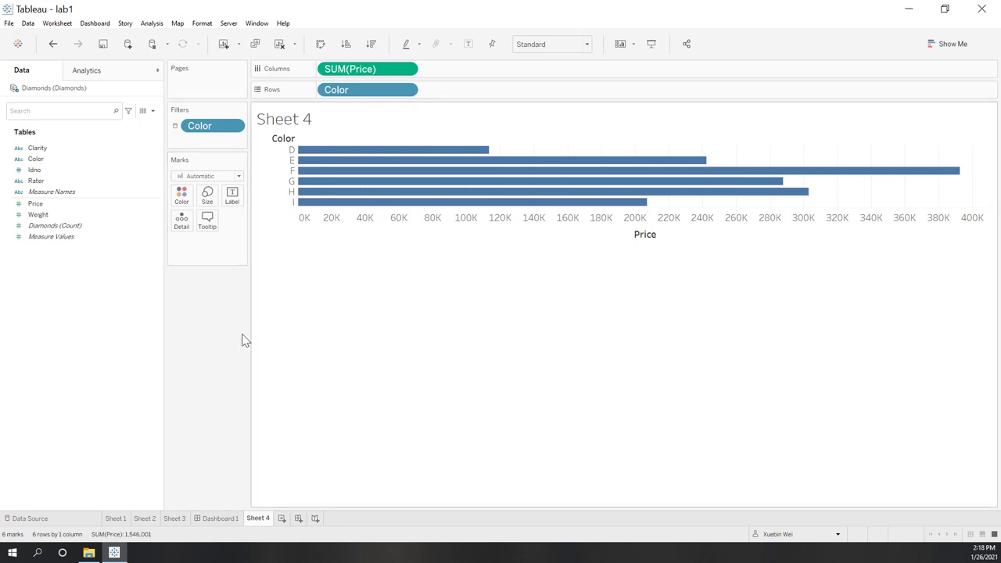
left_click_drag(34, 170, 181, 222)
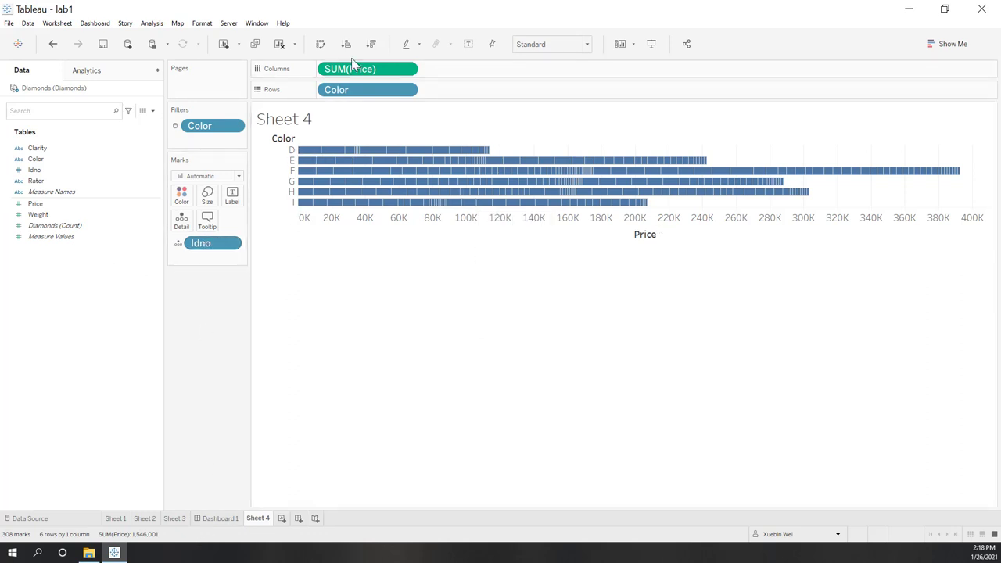
- Replace Color with Idno and swap axes for 308 vertical Price bars, one per diamond
left_click_drag(340, 89, 128, 335)
left_click_drag(202, 243, 361, 90)
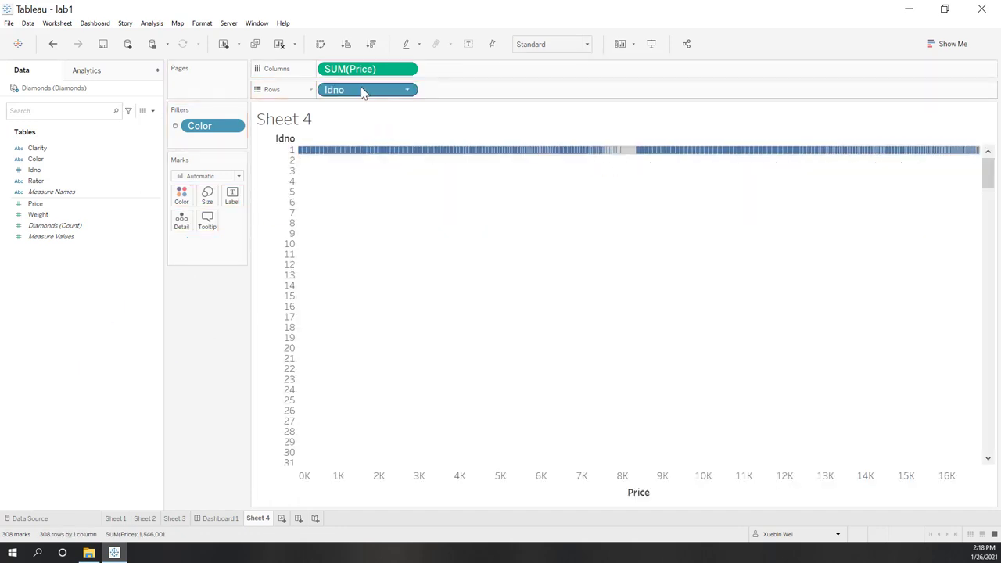
left_click(320, 44)
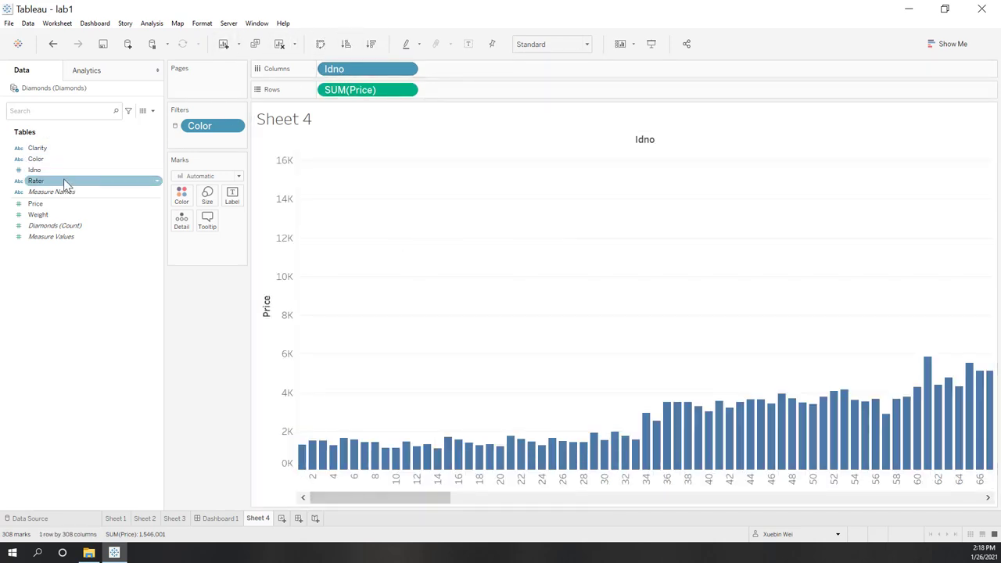
left_click(407, 71)
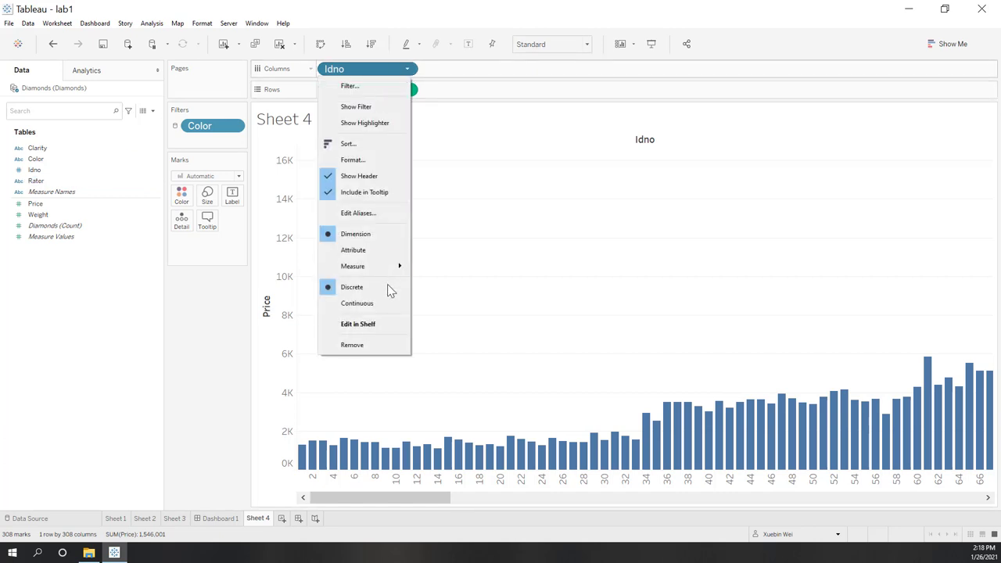
left_click(233, 330)
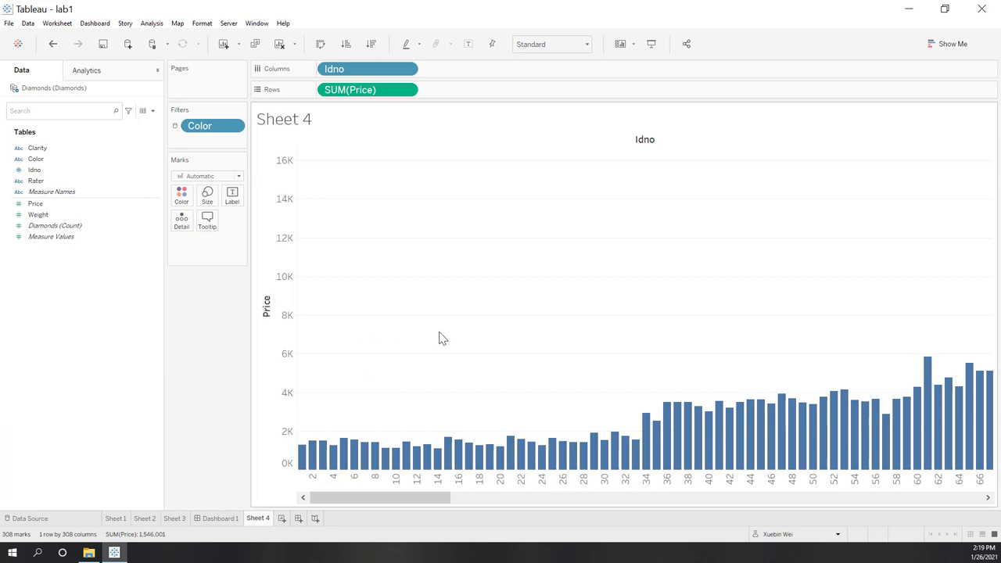
- Make Idno continuous so Price plots as one line over a 0–320 axis
left_click(407, 68)
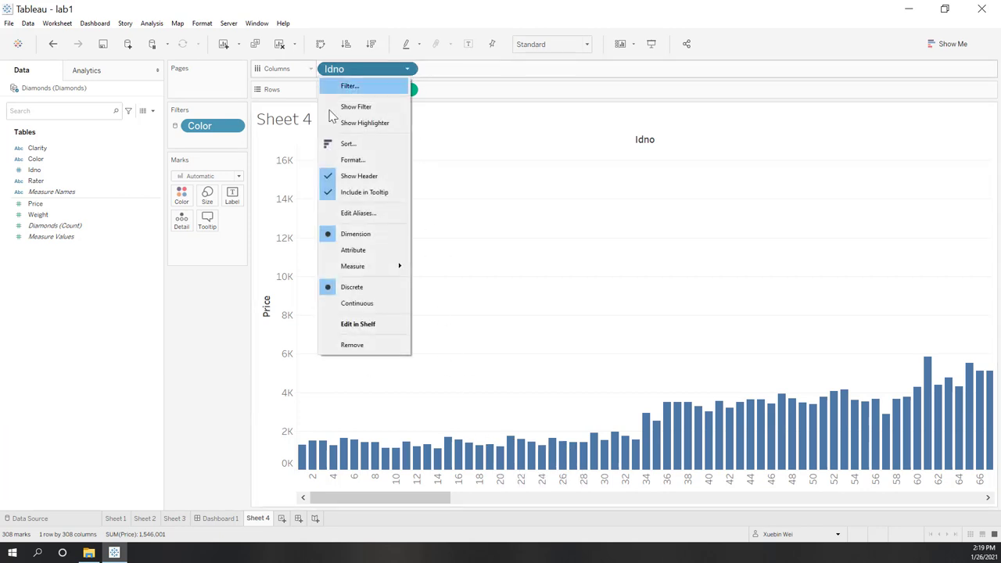
left_click(369, 305)
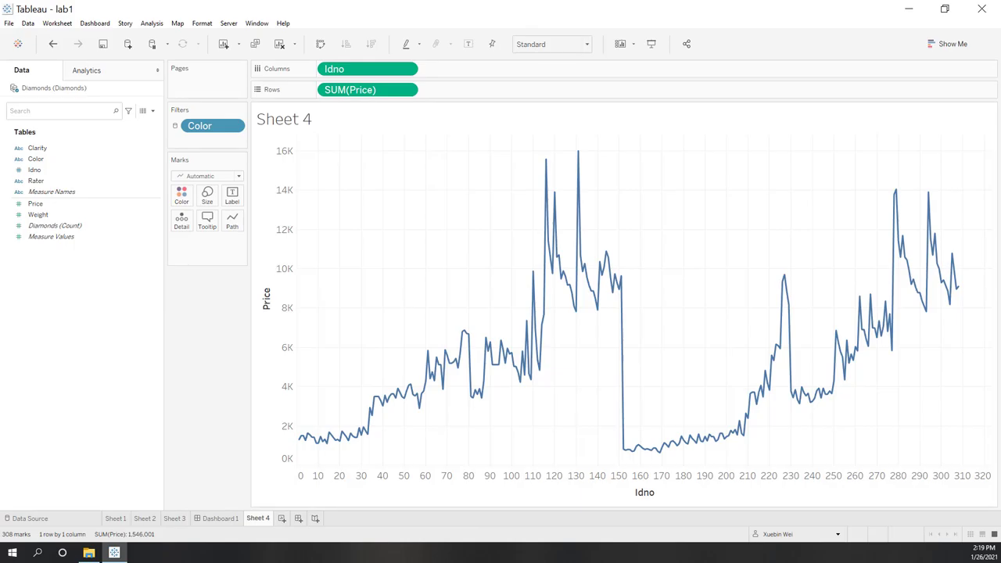
key("alt+Tab")
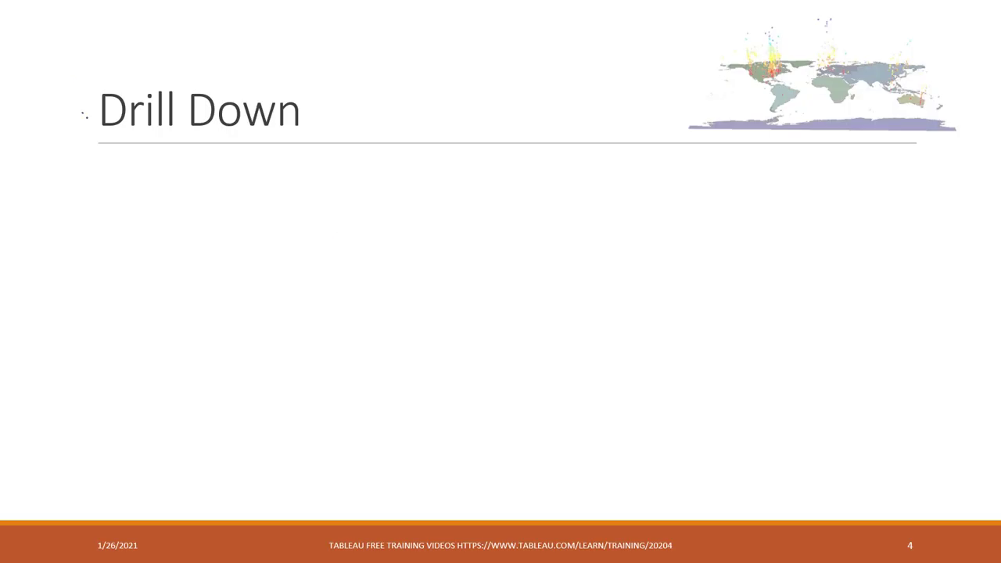
- Ink-circle the Drill Down title, underline the hierarchy and next-level phrases, then reveal the next bullet
mouse_move(85, 115)
left_mouse_down()
mouse_move(229, 133)
mouse_move(340, 99)
mouse_move(130, 75)
left_mouse_up()
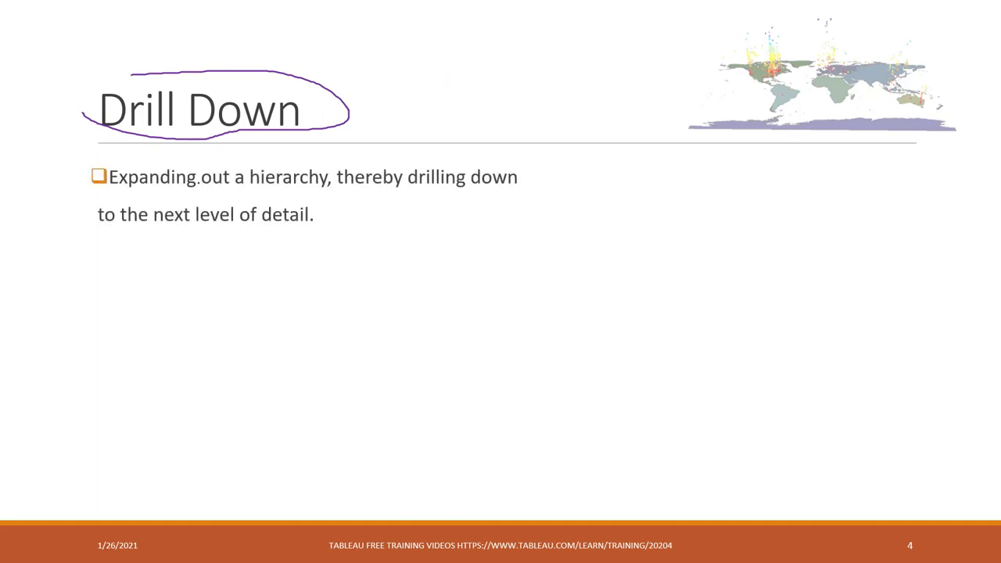
left_click_drag(190, 182, 381, 192)
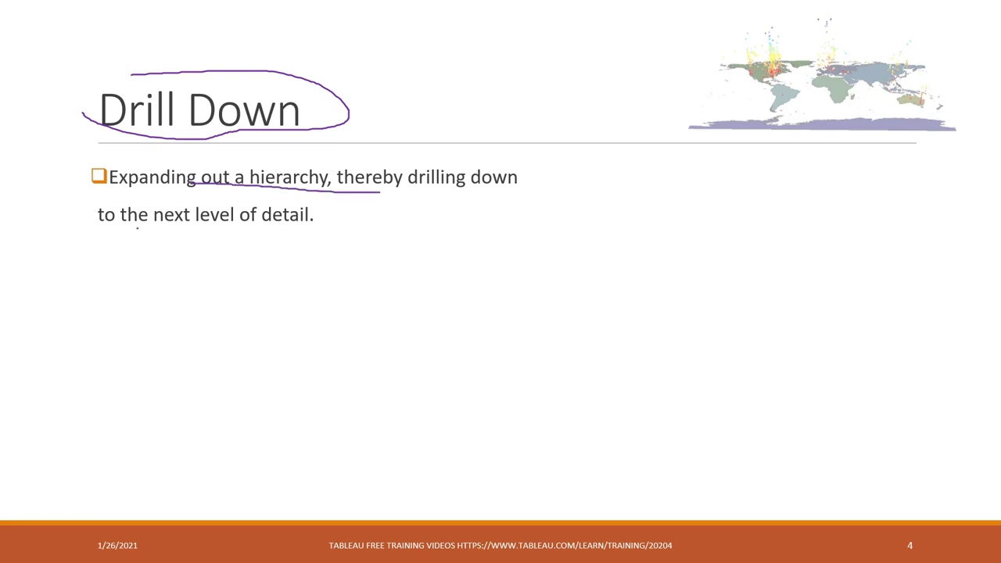
left_click_drag(137, 227, 294, 231)
key("Right")
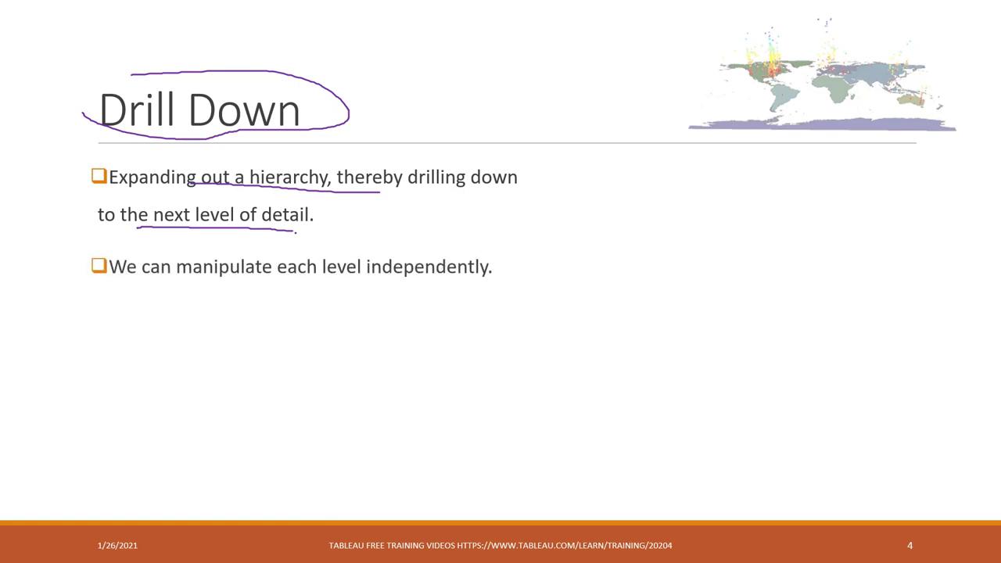
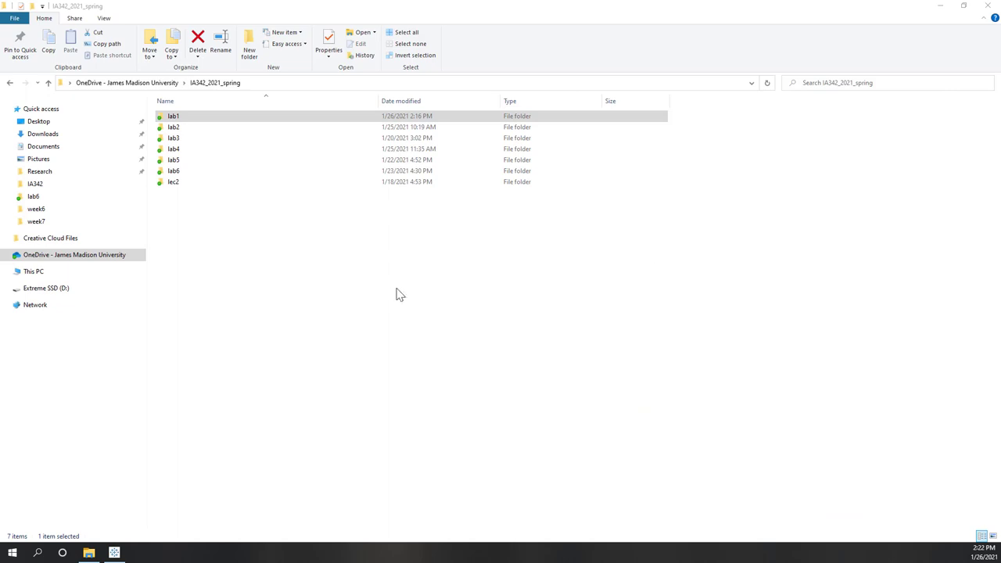
- Open lab4.twb from the lab4 folder in Tableau
left_click(391, 297)
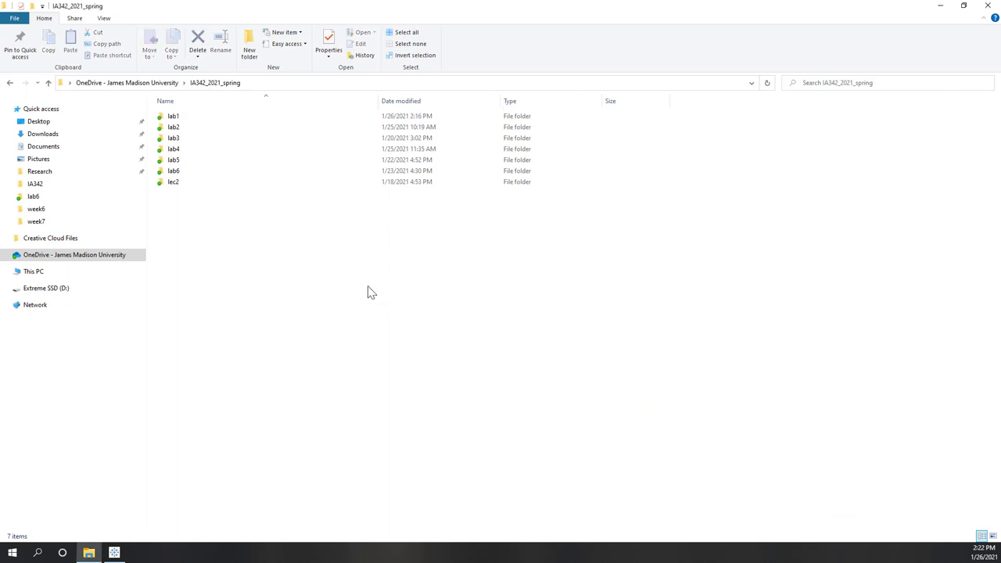
double_click(189, 149)
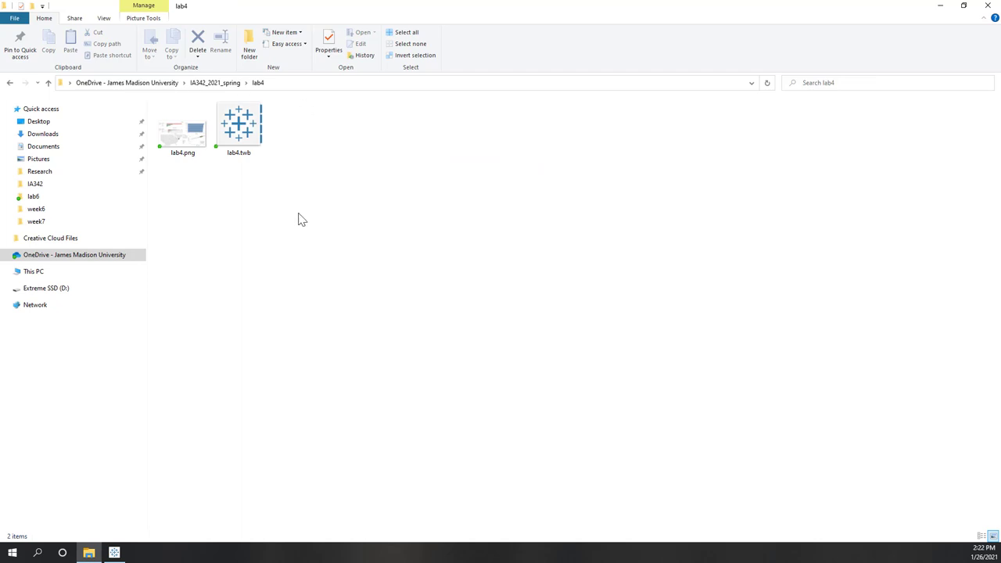
left_click(241, 139)
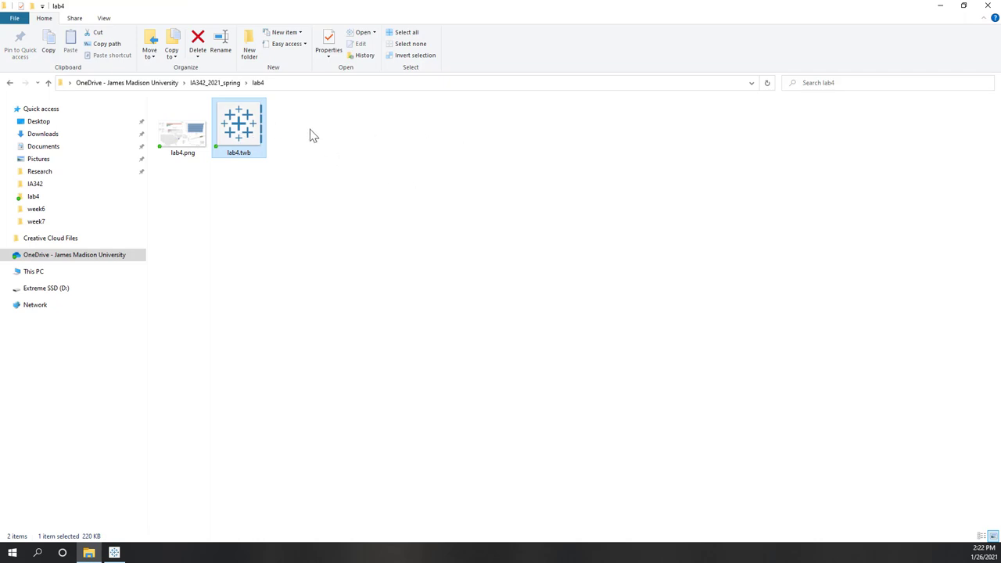
double_click(234, 133)
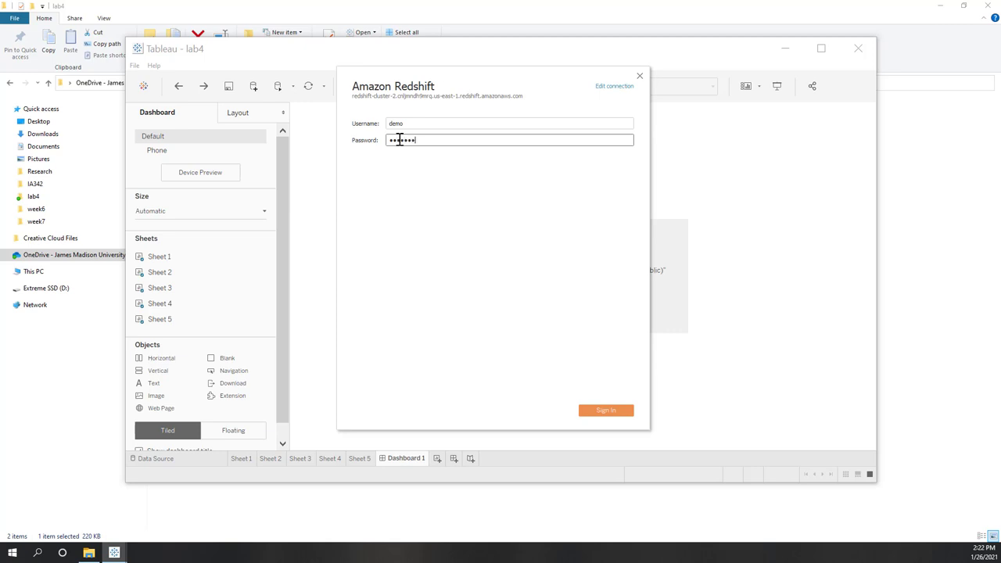
- Sign in to Amazon Redshift, retyping the password after two failed attempts
left_click(614, 412)
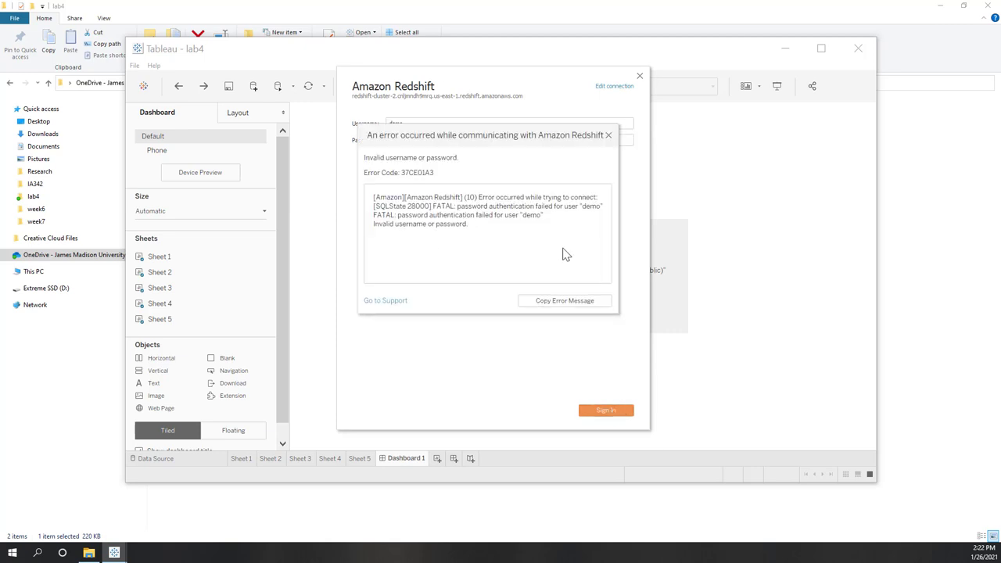
left_click(608, 135)
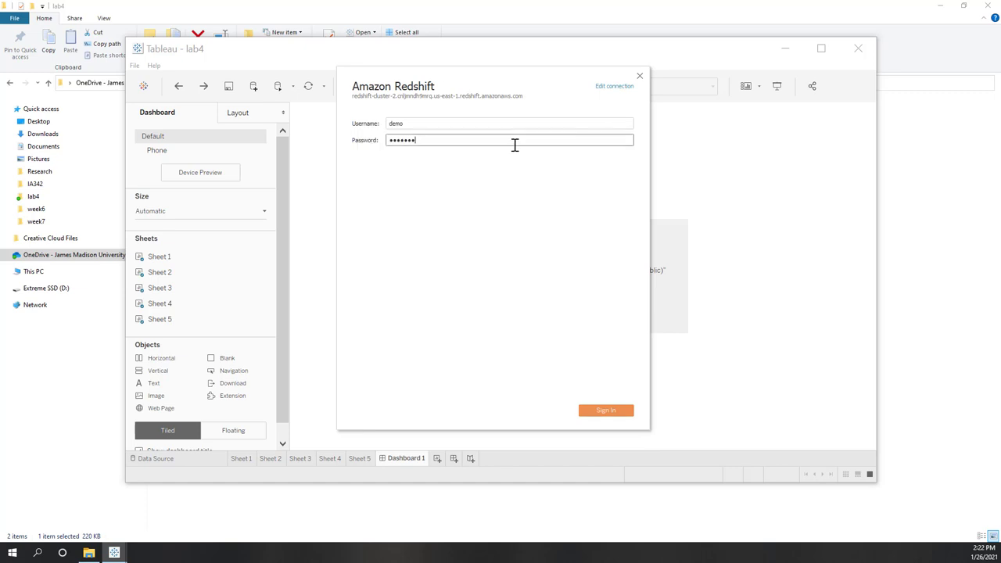
left_click(612, 412)
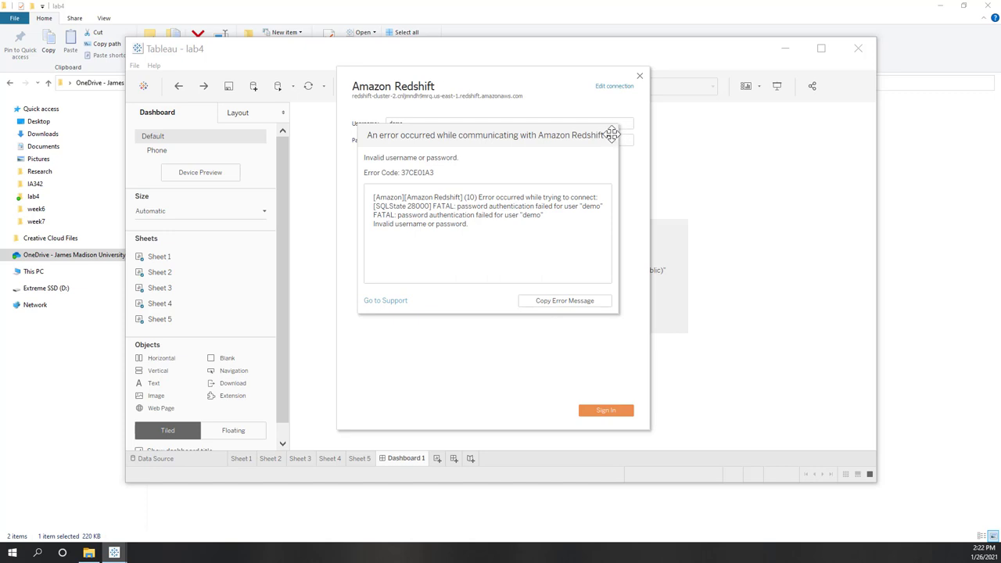
left_click(611, 132)
left_click_drag(519, 144, 264, 139)
type("P")
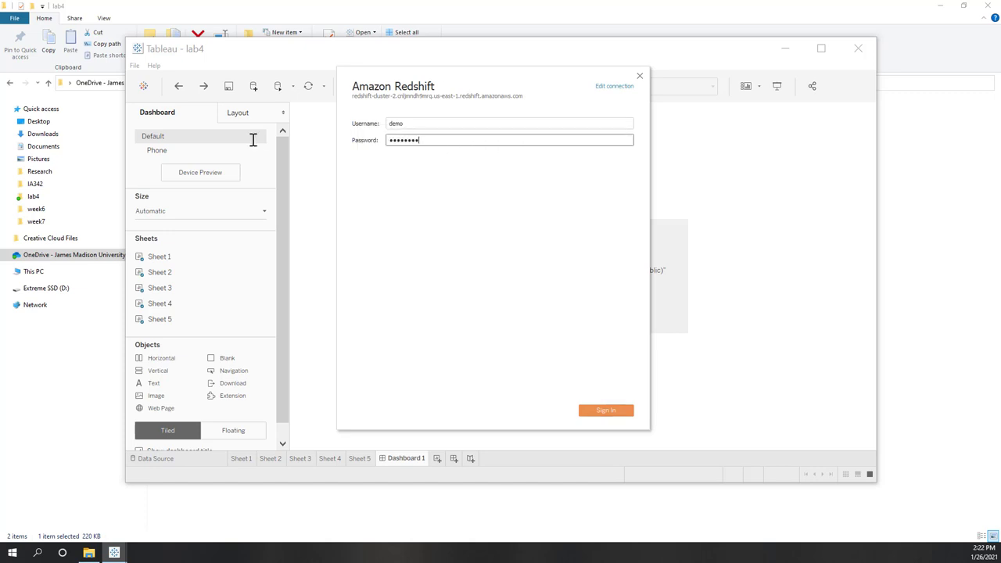
left_click(606, 411)
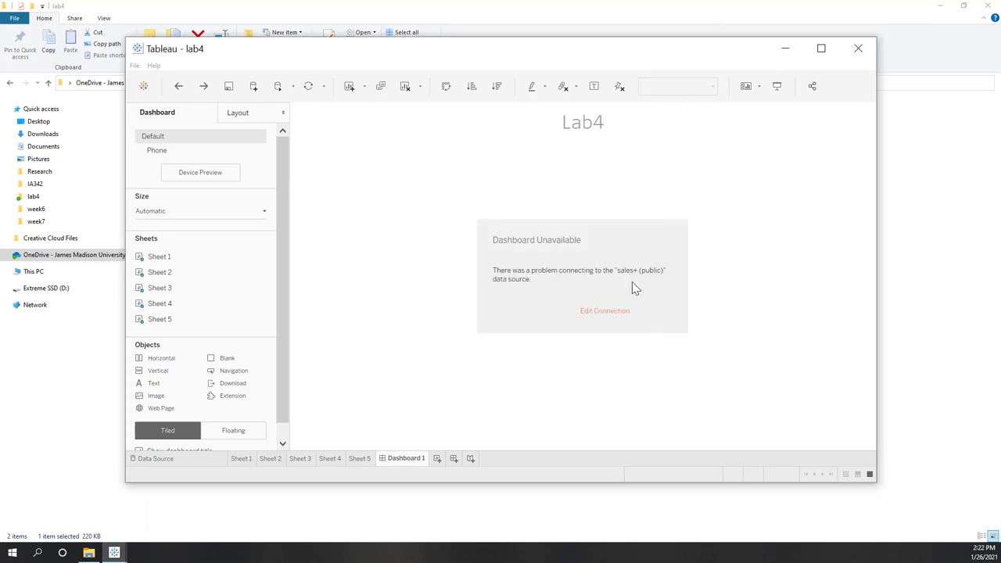
- In a maximized window, create Sheet 6 with Saletime on Columns and SUM(Pricepaid) on Rows
left_click(821, 48)
left_click(313, 519)
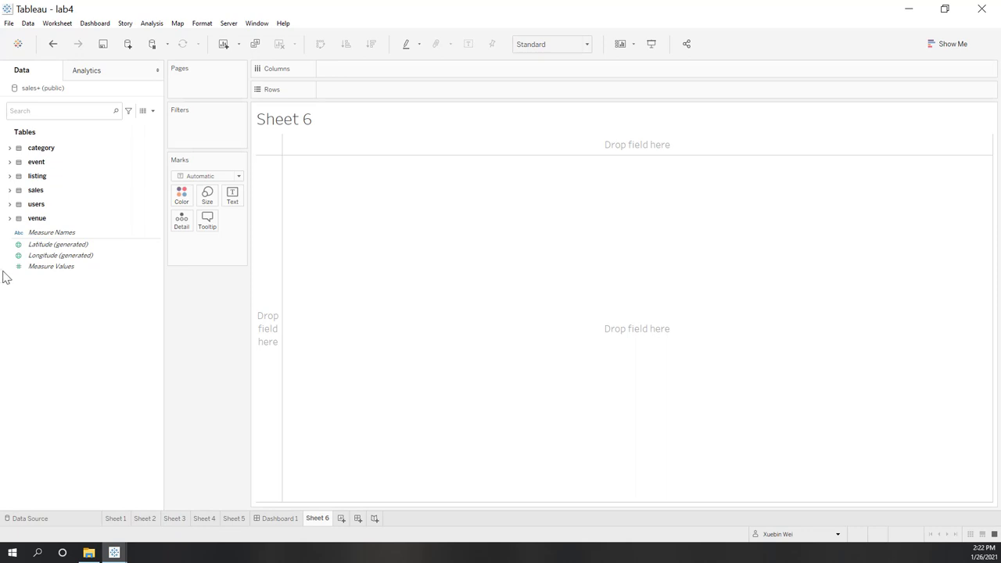
left_click(10, 190)
left_click_drag(23, 202, 349, 70)
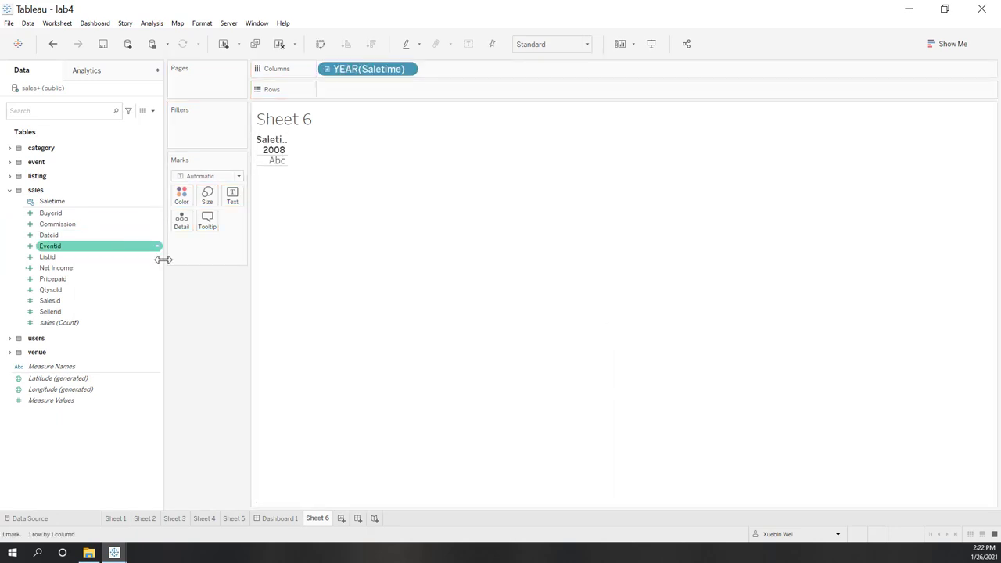
left_click_drag(86, 279, 380, 98)
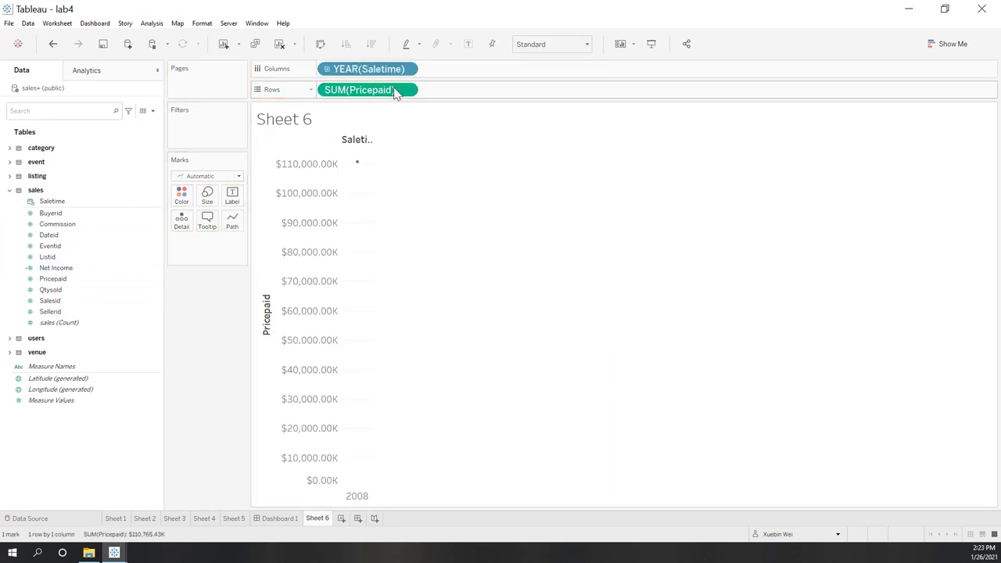
- Drill YEAR(Saletime) down through quarter and month to day, showing 365 daily points
left_click(327, 68)
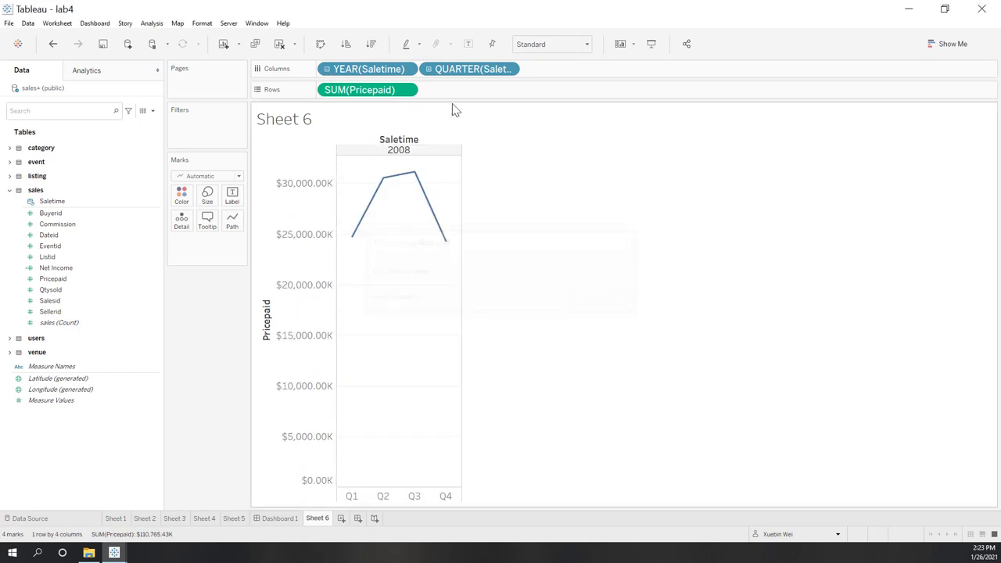
left_click(429, 69)
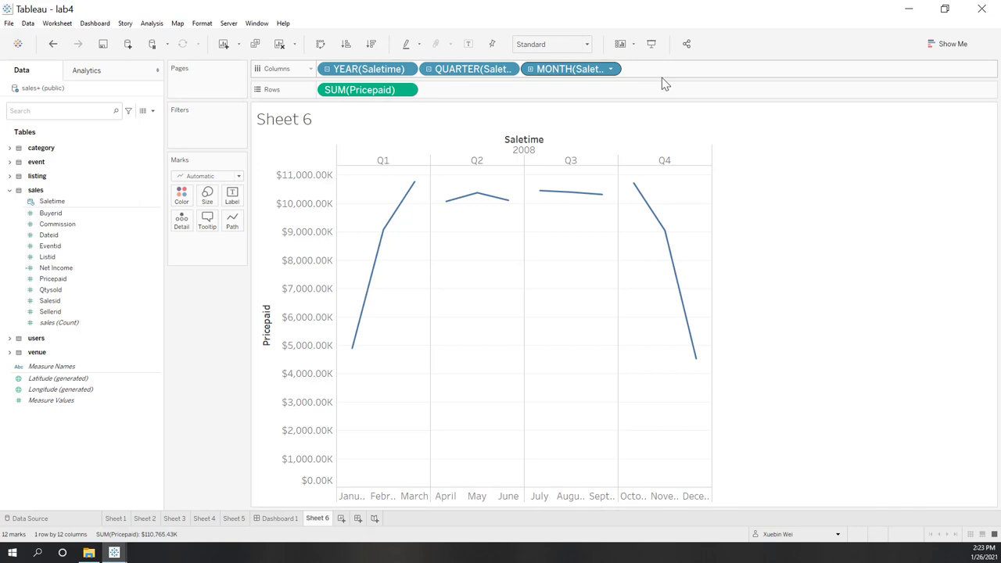
left_click(531, 68)
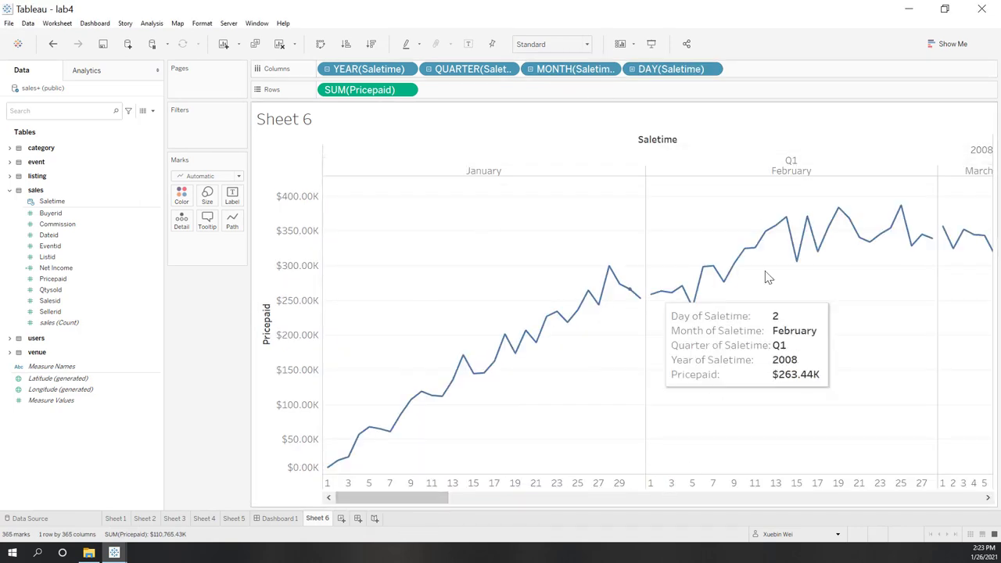
left_click_drag(438, 496, 392, 496)
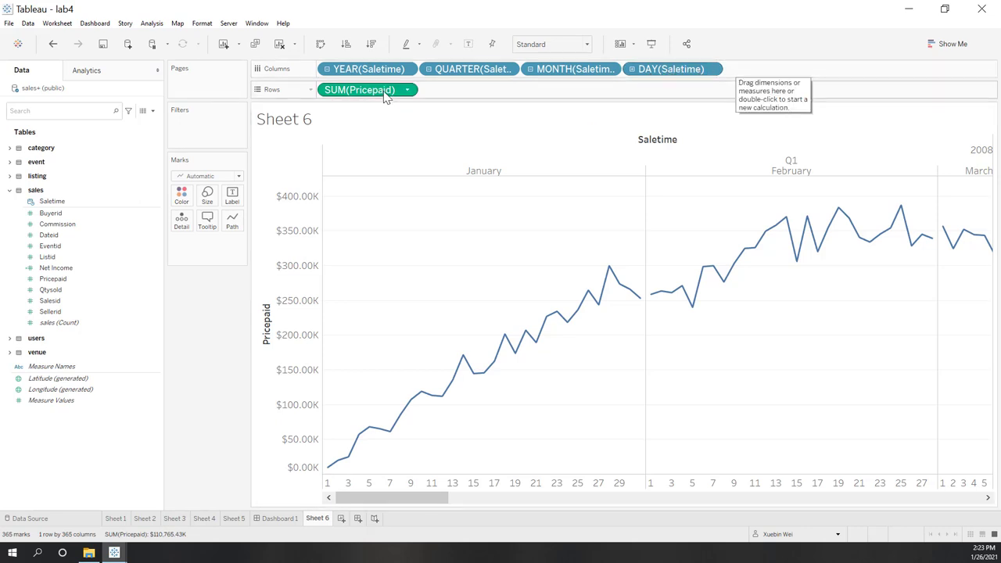
- Remove year, quarter and month from Columns, colour by Saletime month, then remove the colour
left_click_drag(369, 70, 202, 364)
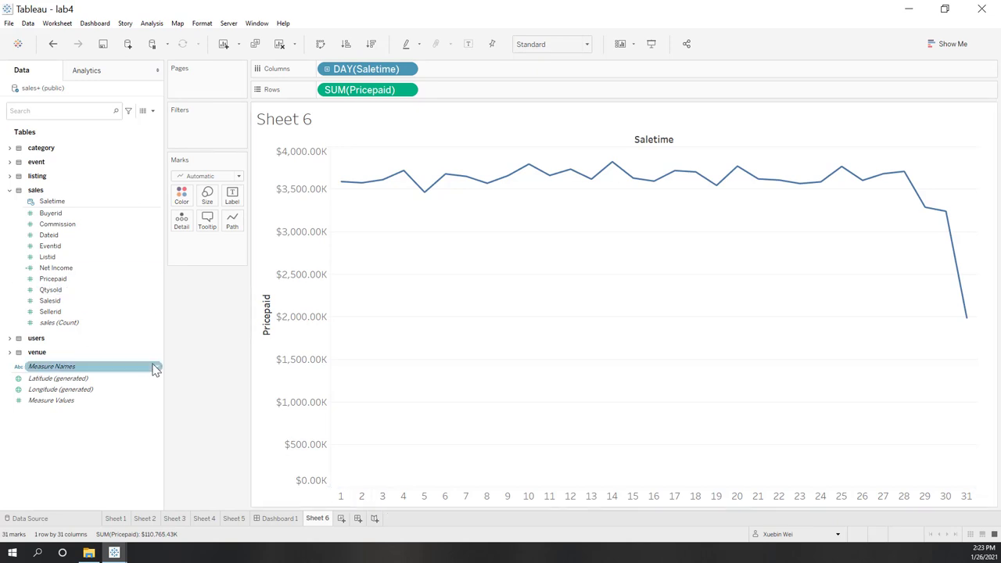
left_click_drag(65, 203, 182, 194)
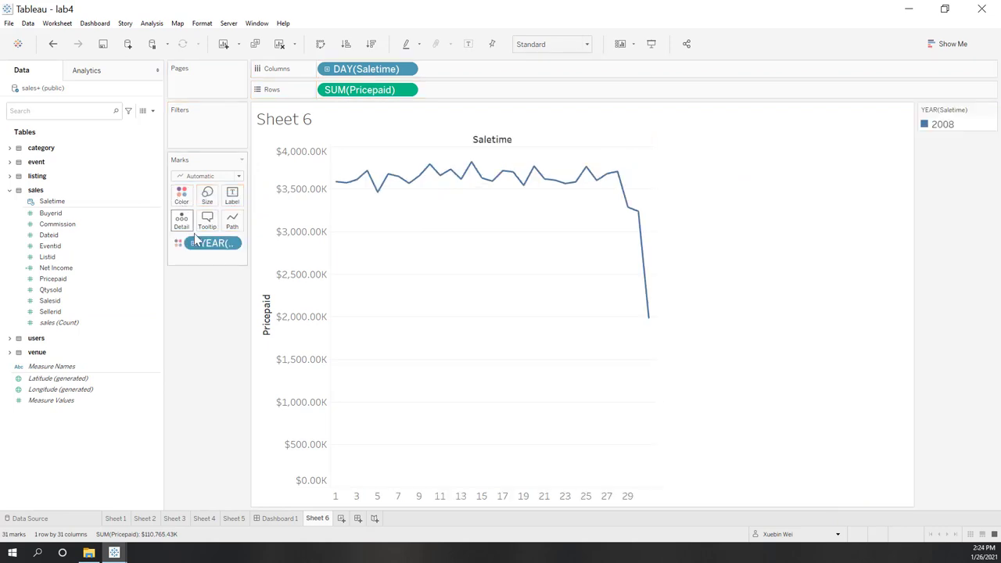
left_click(233, 245)
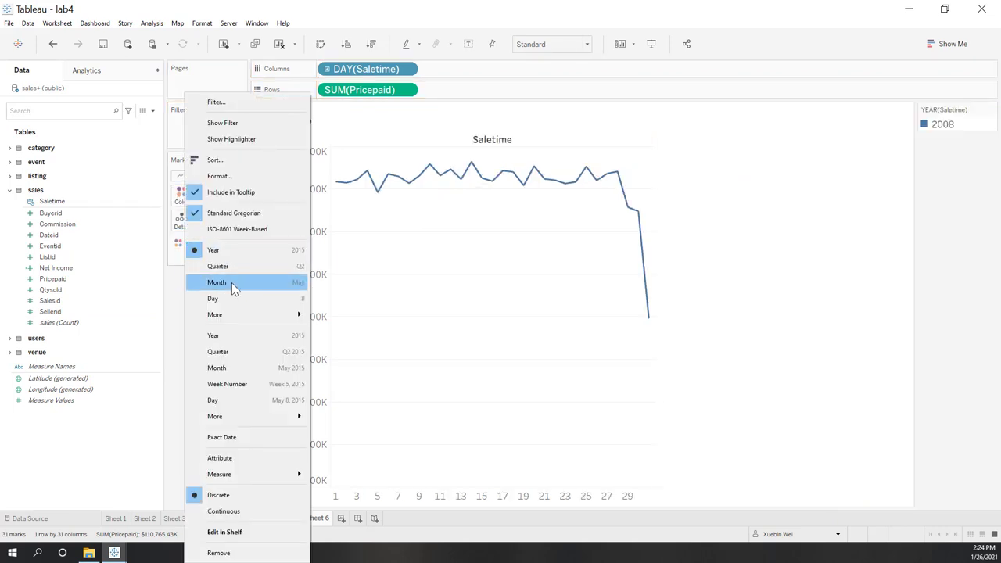
left_click(233, 282)
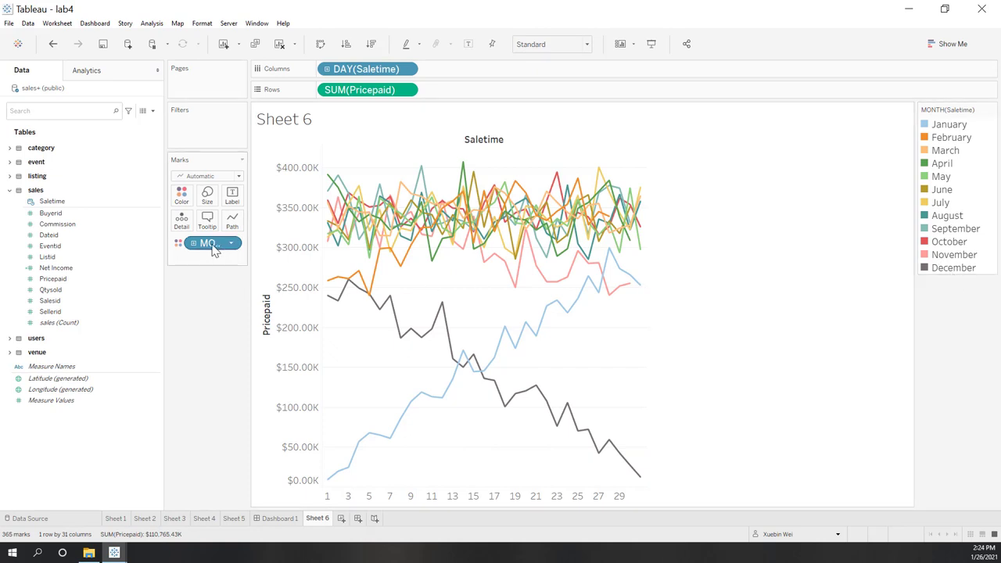
left_click_drag(216, 255, 223, 392)
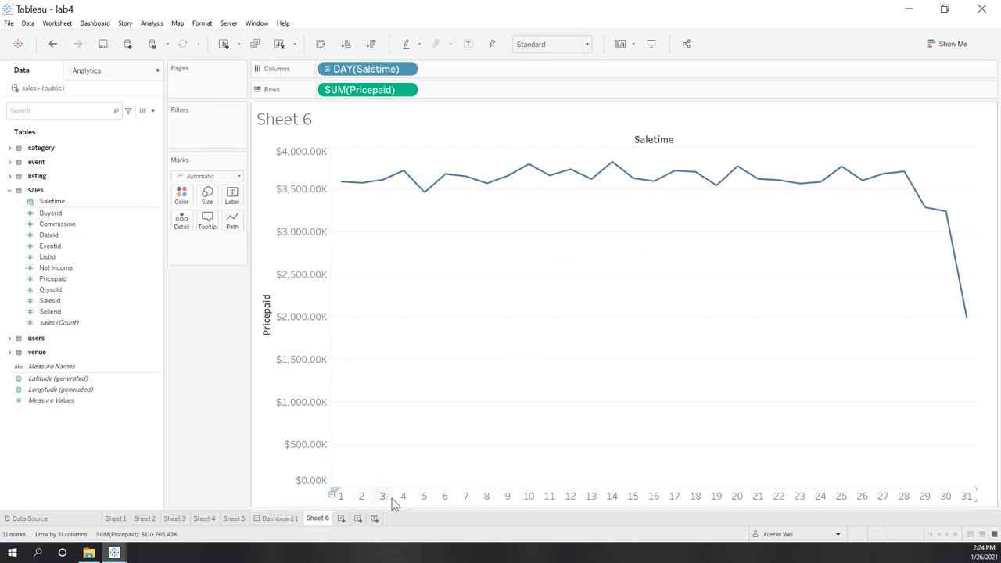
- Change the date pill to continuous Year and drill down to continuous quarters and months
left_click(410, 70)
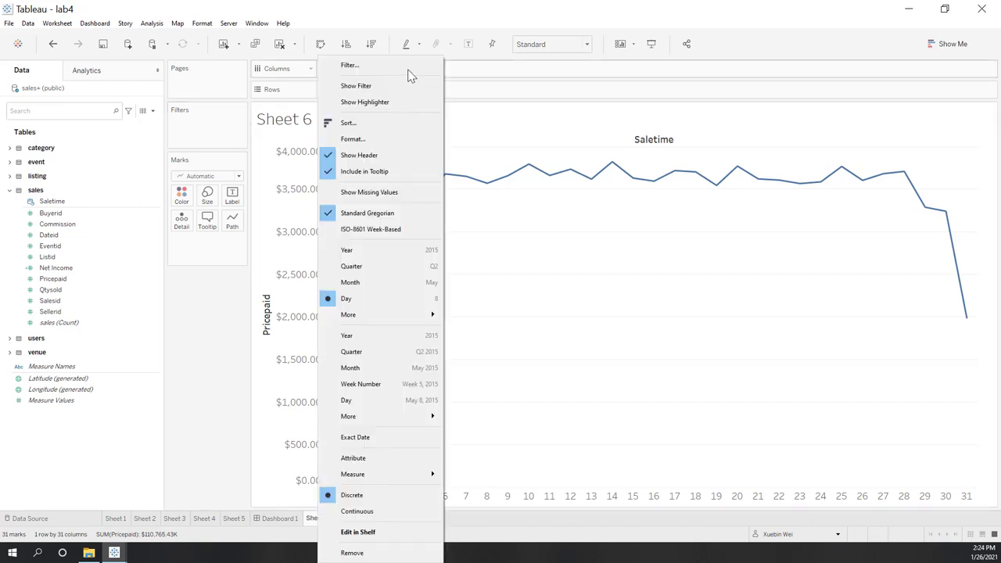
left_click(344, 338)
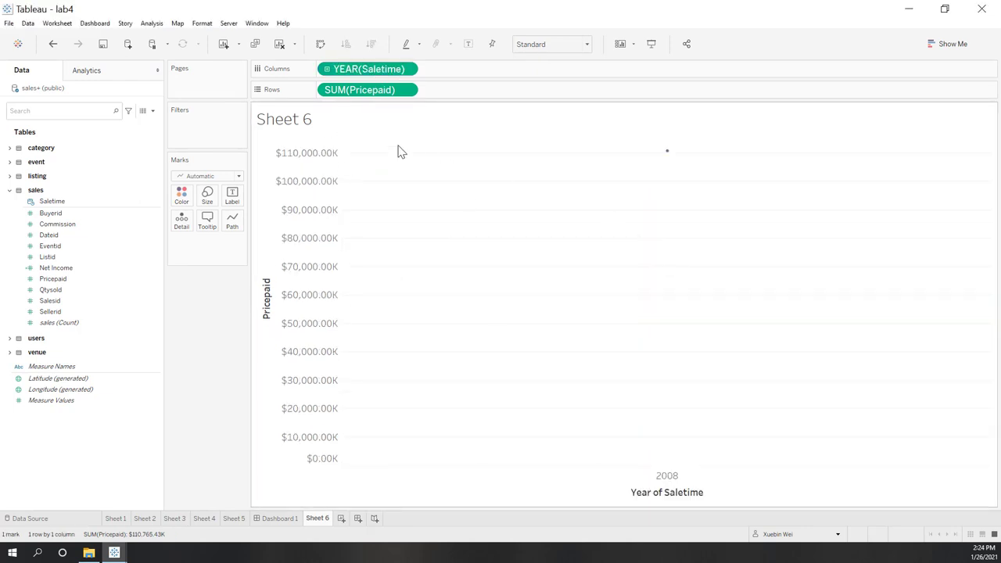
left_click(325, 69)
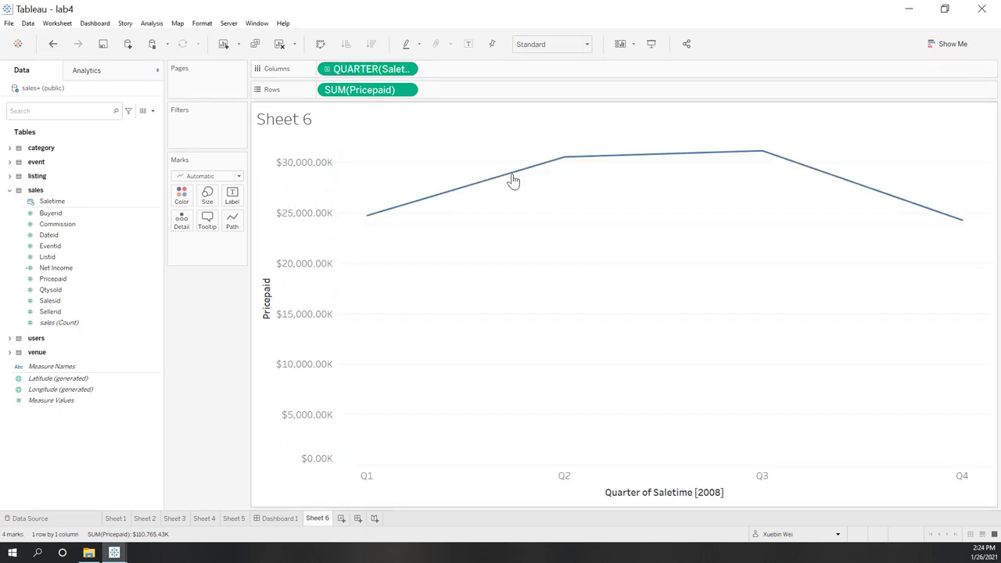
left_click(327, 69)
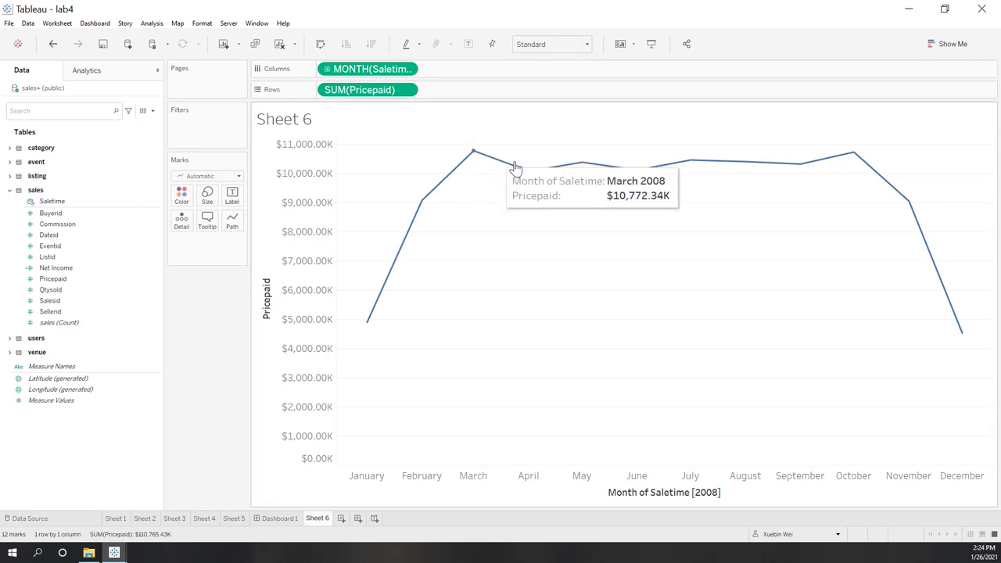
- Set the date pill to continuous Day for a daily 2008 line
mouse_move(600, 175)
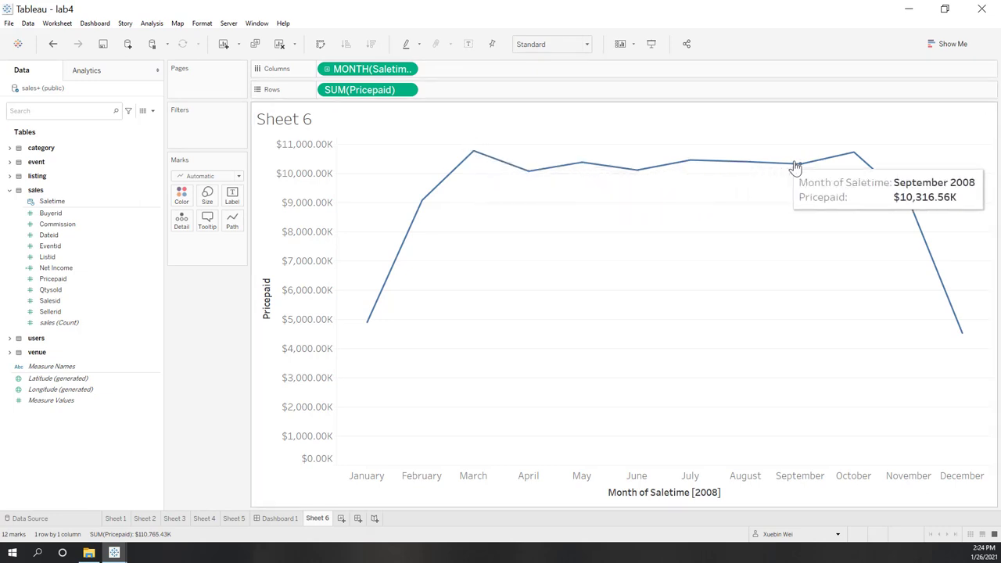
left_click(407, 69)
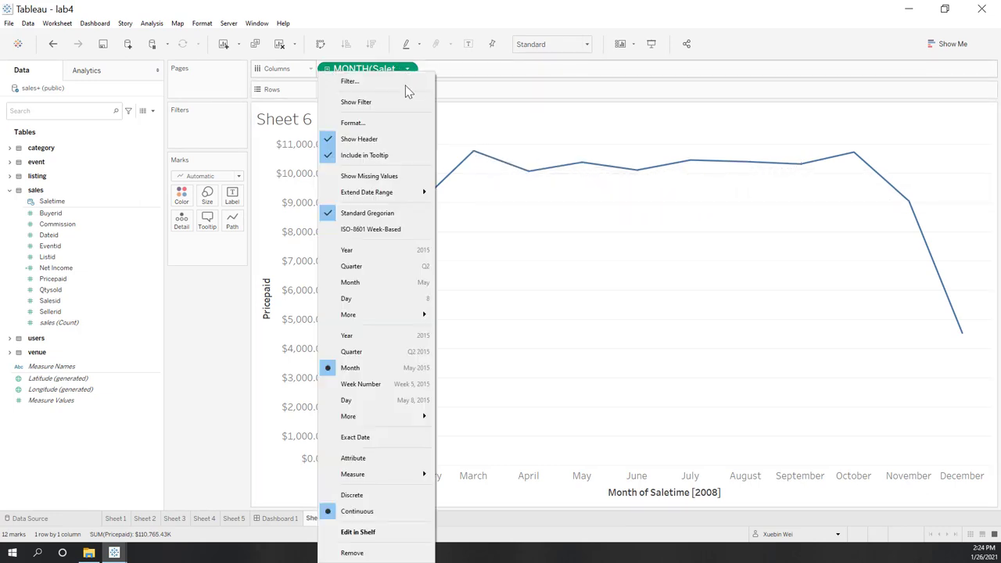
left_click(356, 404)
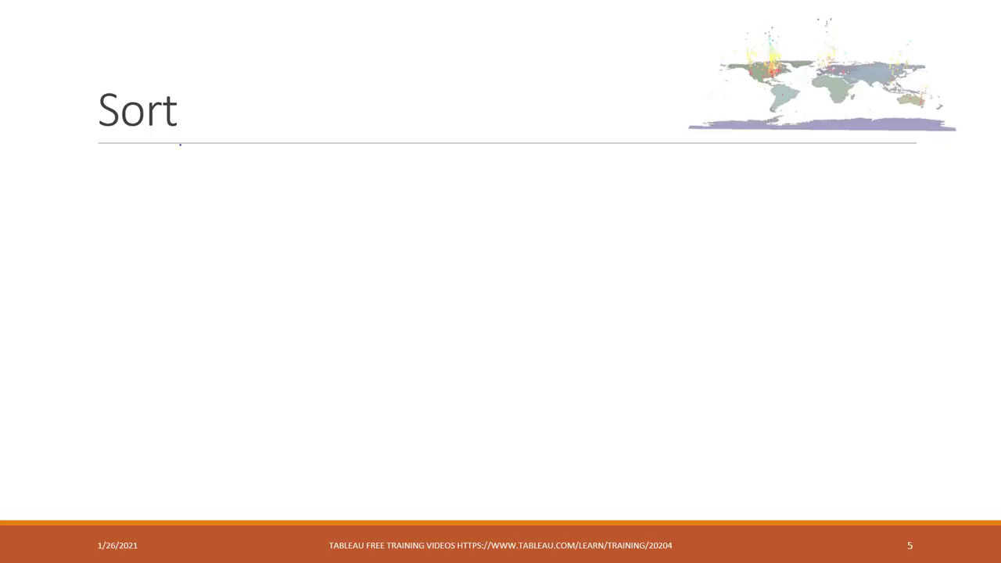
- Reveal the six sorting methods on PowerPoint's Sort slide
left_click(313, 210)
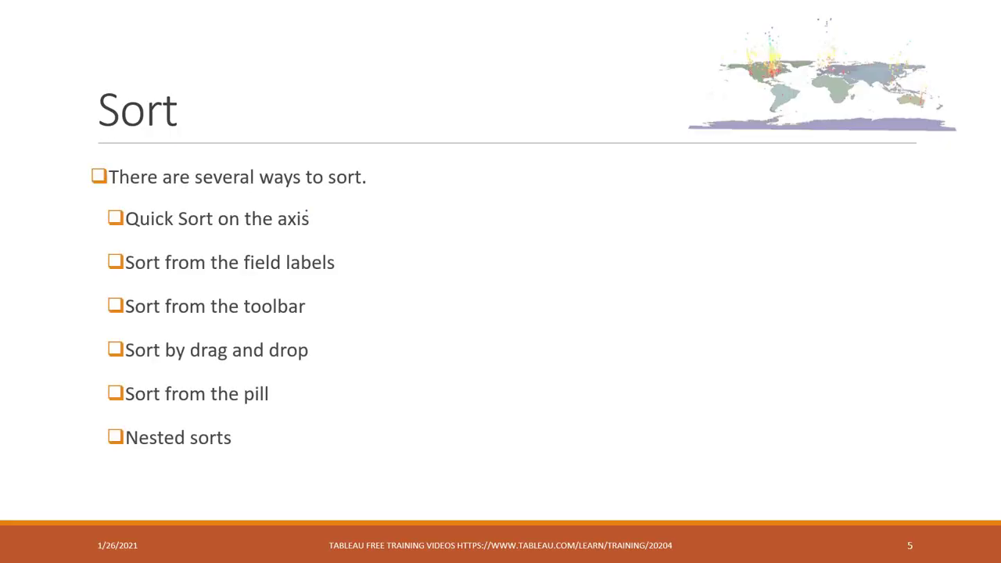